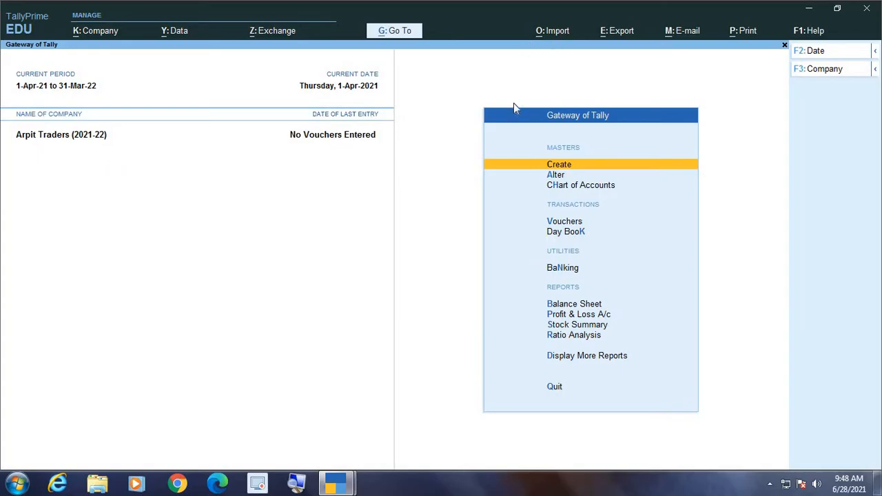
- Start creating a ledger in Arpit Traders, name it Purchase and leave the alias blank
{"action": "key", "text": "Down"}
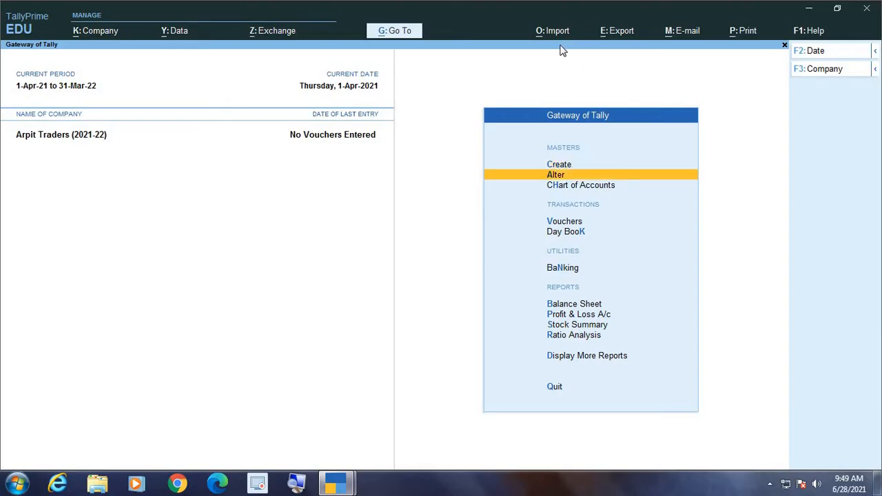
{"action": "key", "text": "Up"}
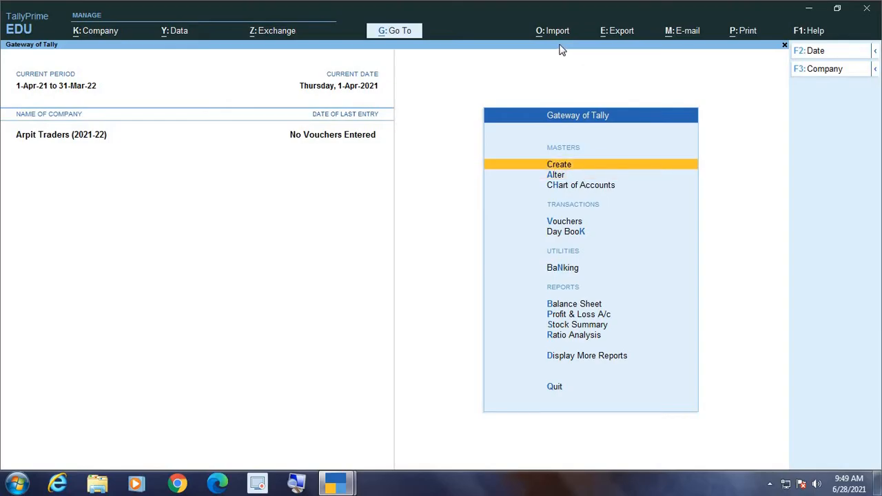
{"action": "key", "text": "Return"}
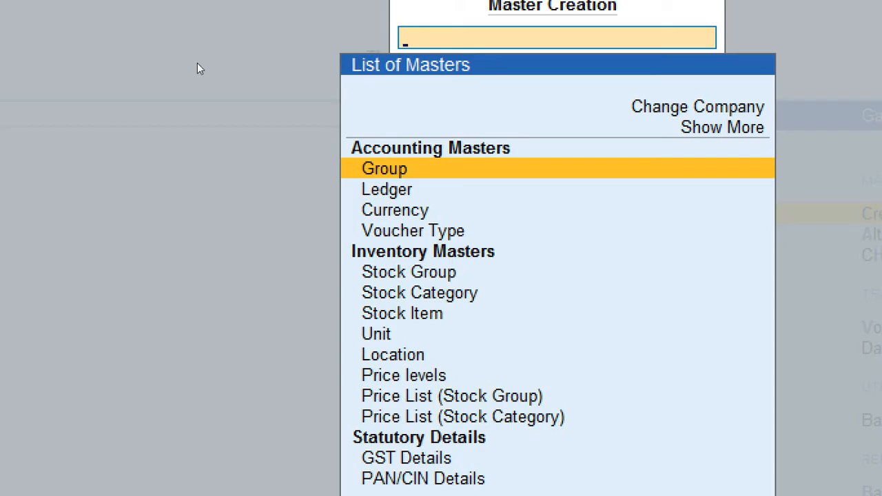
{"action": "key", "text": "Down"}
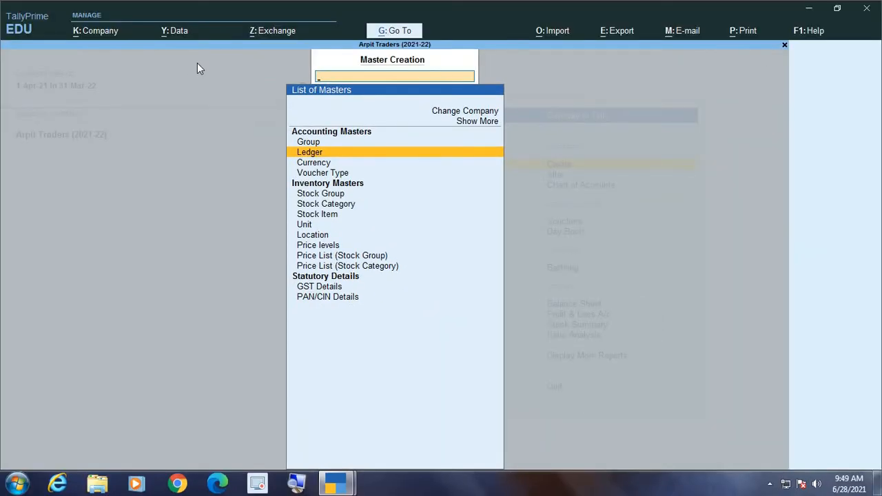
{"action": "key", "text": "Return"}
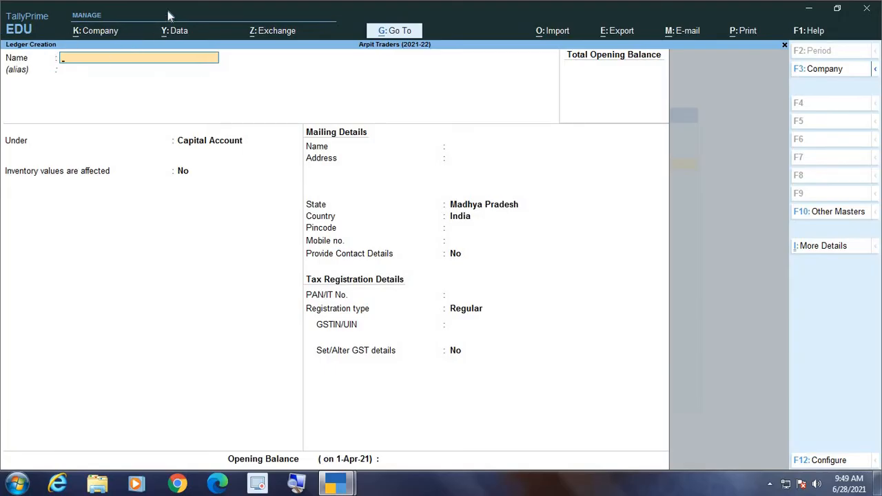
{"action": "type", "text": "Purchase"}
{"action": "key", "text": "Return"}
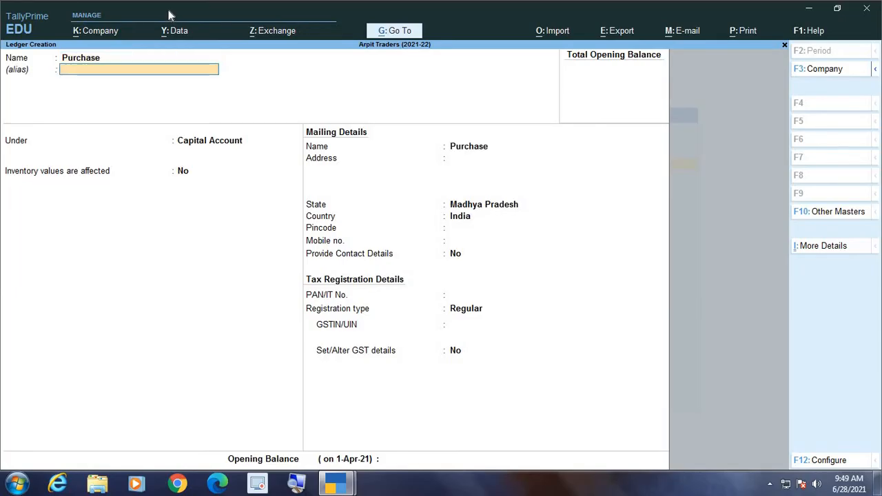
{"action": "key", "text": "Return"}
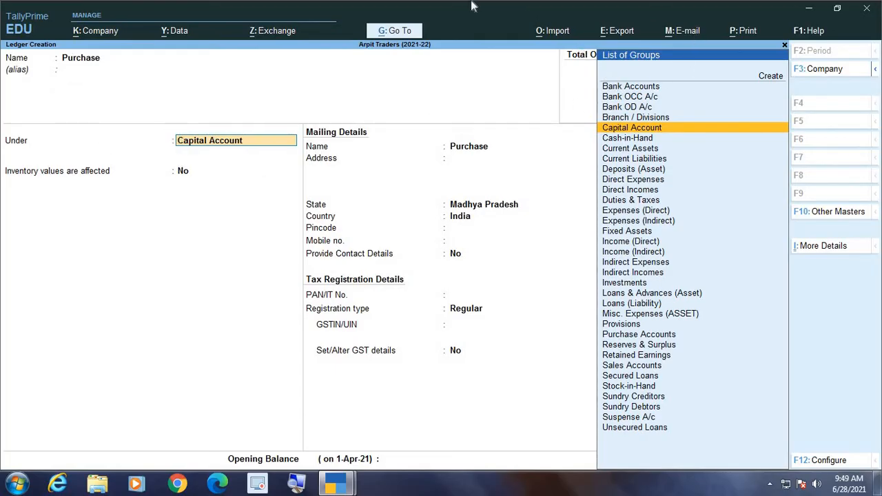
- Place the Purchase ledger under Purchase Accounts and set inventory values are affected to Yes
{"action": "type", "text": "Pur"}
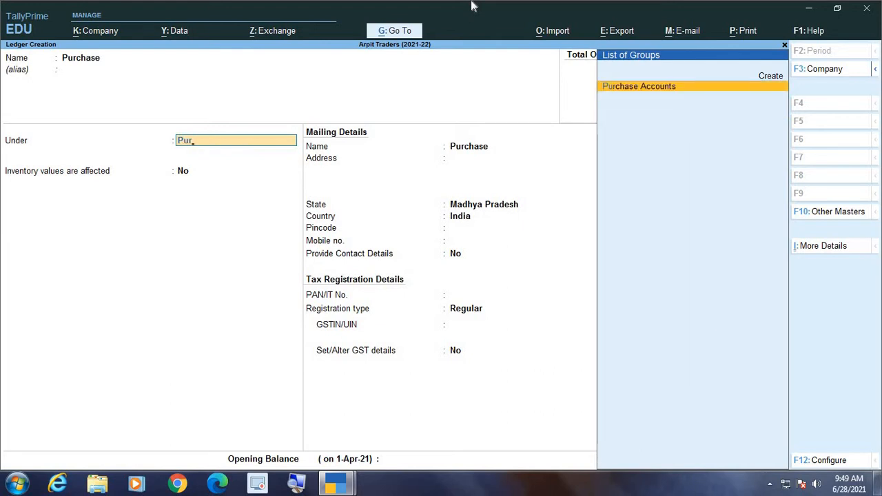
{"action": "key", "text": "Return"}
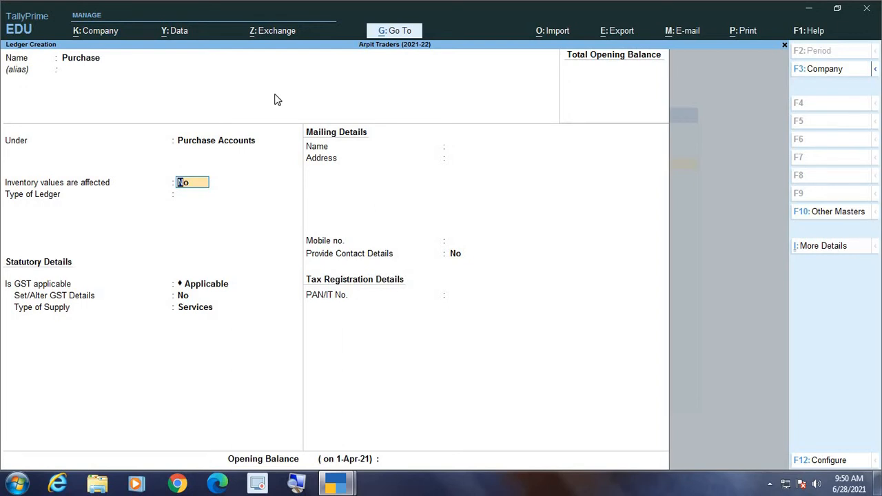
{"action": "type", "text": "yes"}
{"action": "key", "text": "Return"}
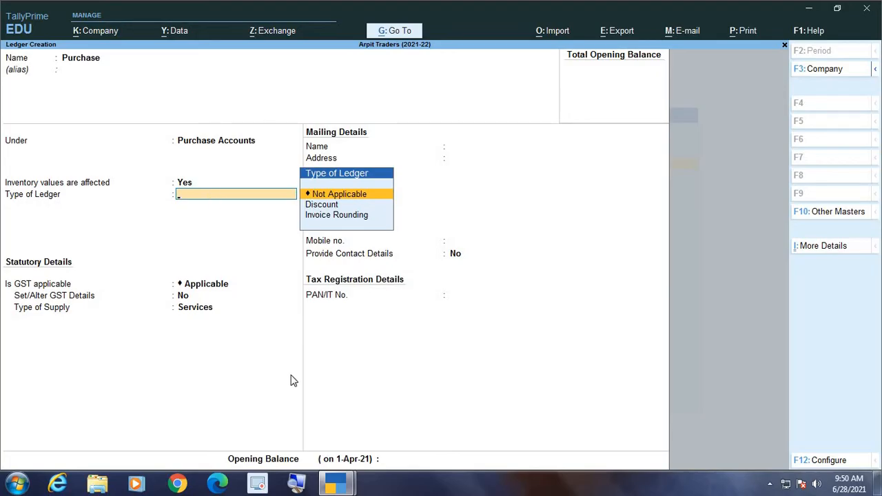
- Switch to the TallyPrime window with Harshit Traders and open its voucher entry
{"action": "mouse_move", "coordinate": [346, 488]}
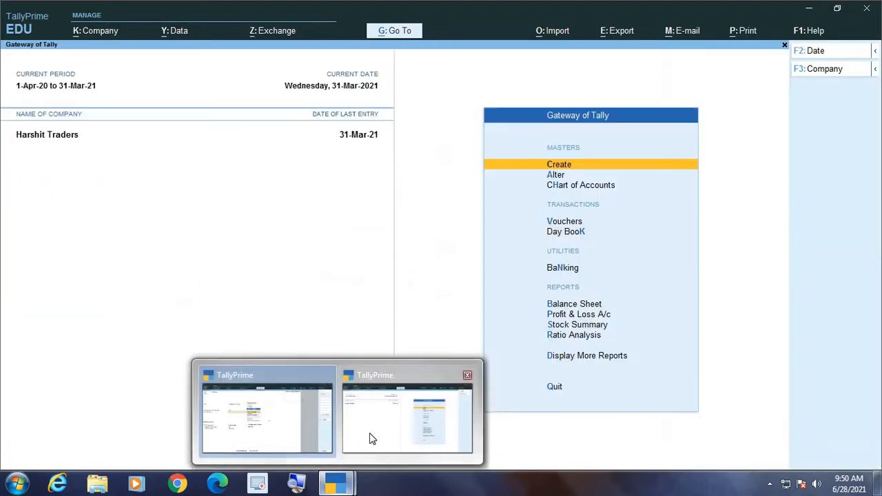
{"action": "left_click", "coordinate": [370, 439]}
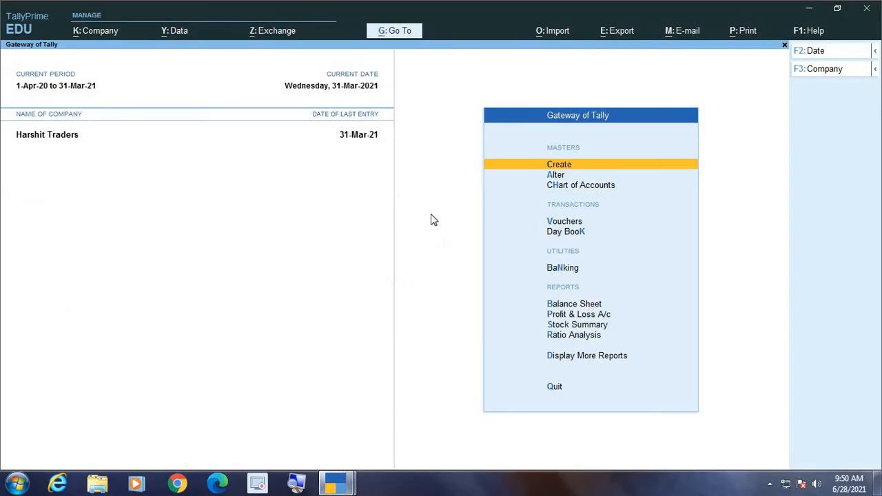
{"action": "key", "text": "v"}
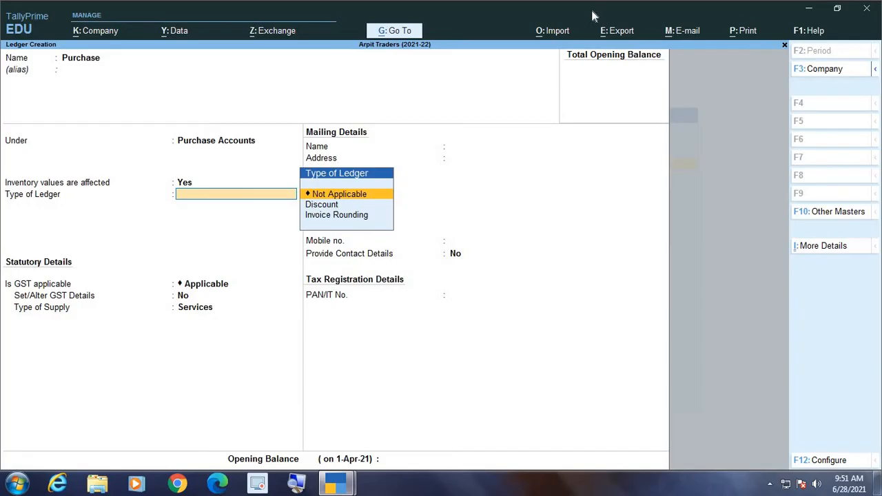
- Choose Not Applicable as the Purchase ledger's type of ledger and accept GST as Applicable
{"action": "key", "text": "Return"}
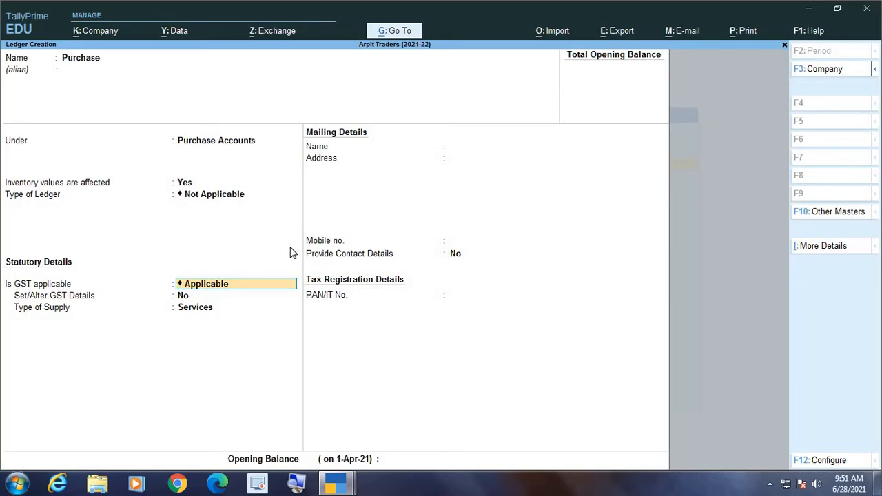
{"action": "key", "text": "Return"}
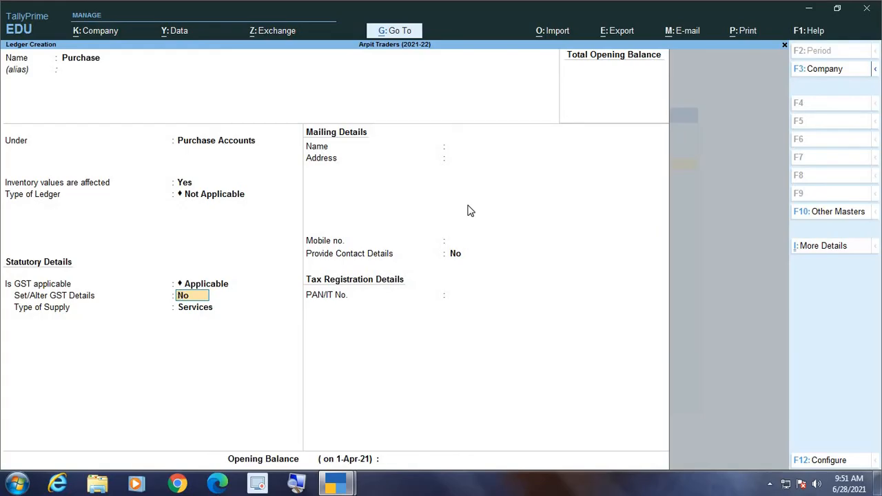
{"action": "type", "text": "y"}
{"action": "key", "text": "Return"}
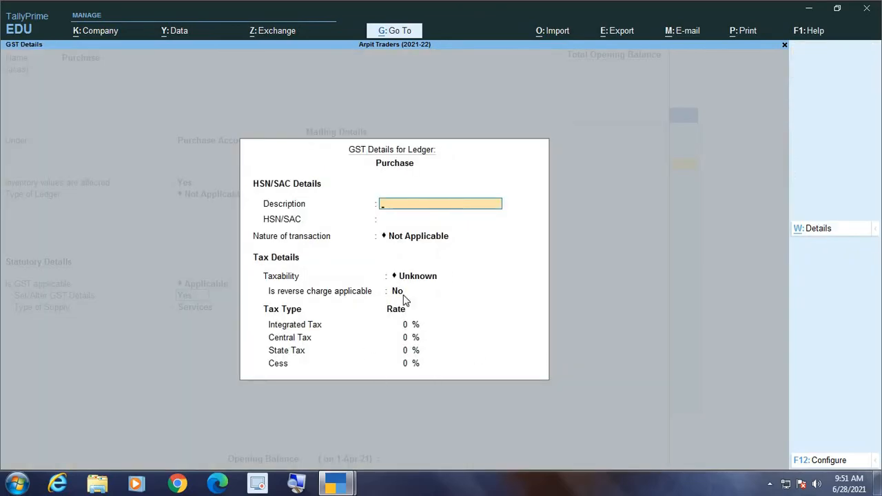
{"action": "key", "text": "Escape"}
{"action": "key", "text": "y"}
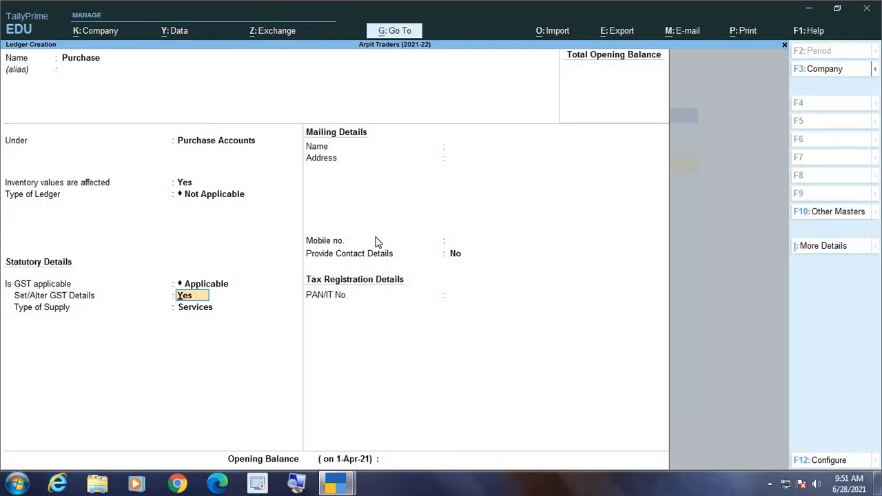
- Set Set/Alter GST Details to No and the type of supply to Goods for the Purchase ledger
{"action": "type", "text": "no"}
{"action": "key", "text": "Return"}
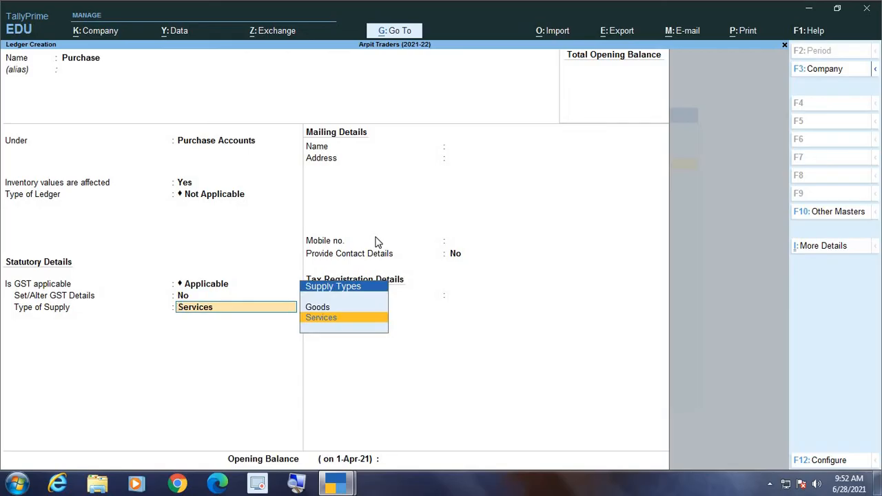
{"action": "key", "text": "Up"}
{"action": "key", "text": "Return"}
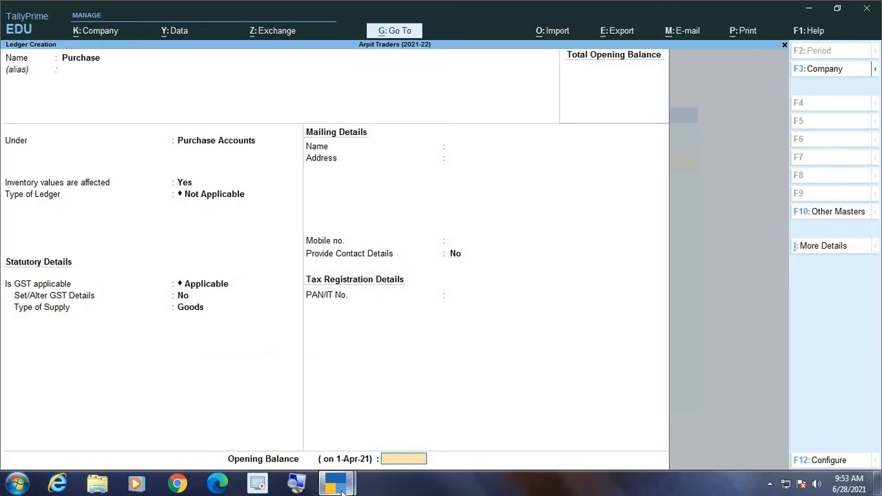
- Switch to the Harshit Traders purchase voucher and select Ajay Traders as party and PURCHASE as purchase ledger, leaving supplier invoice details blank
{"action": "mouse_move", "coordinate": [303, 460]}
{"action": "left_click", "coordinate": [351, 421]}
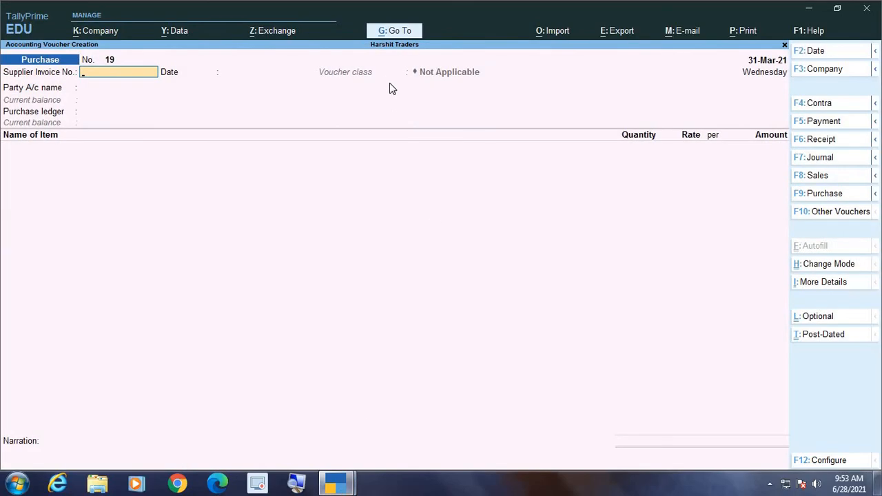
{"action": "key", "text": "Return"}
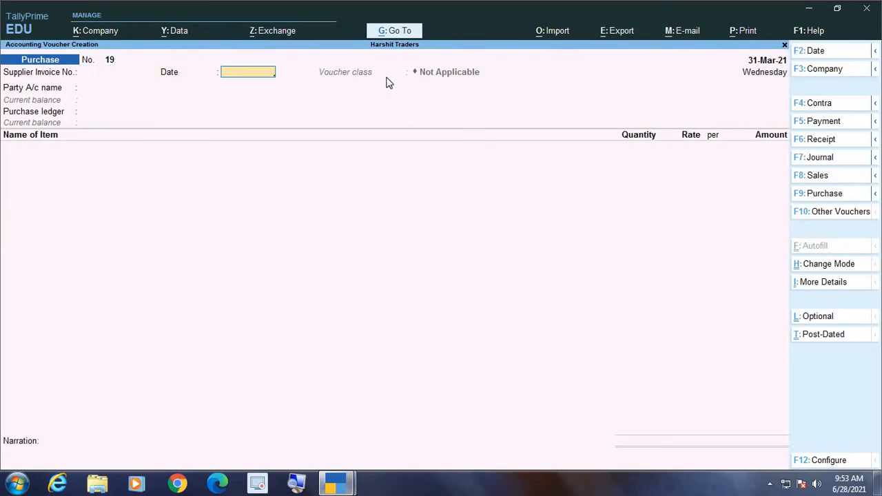
{"action": "key", "text": "Return"}
{"action": "key", "text": "Return"}
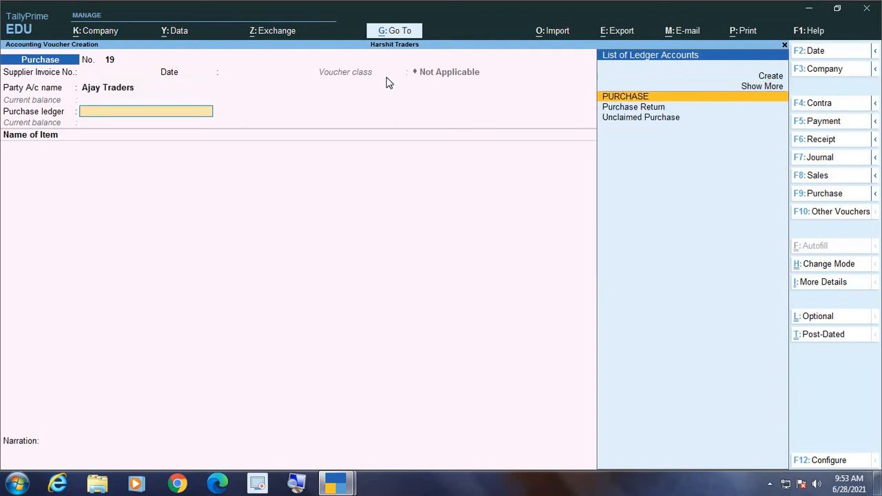
{"action": "key", "text": "Return"}
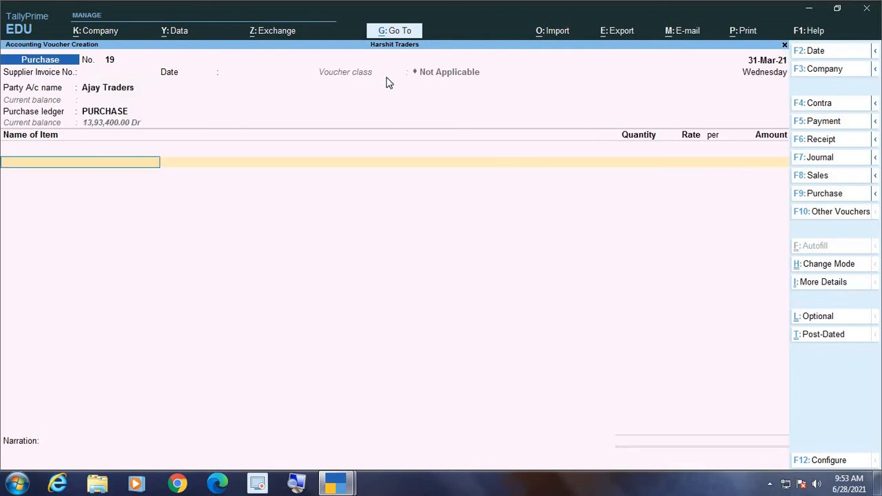
- Open the PURCHASE ledger master from the voucher, examine its inventory and GST settings, and close it without changes
{"action": "key", "text": "BackSpace"}
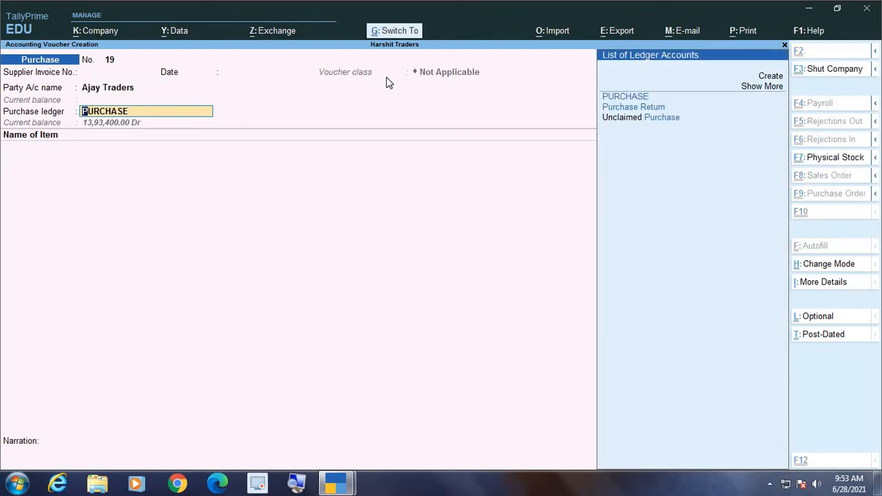
{"action": "key", "text": "ctrl+Return"}
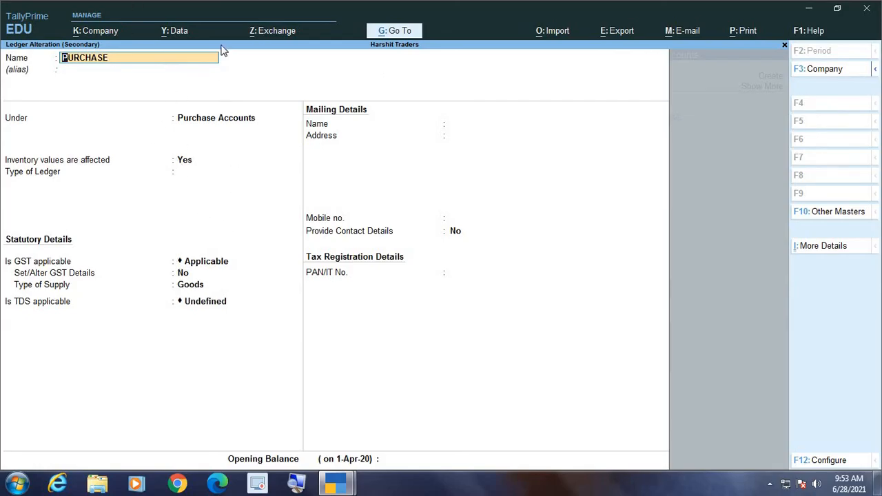
{"action": "key", "text": "BackSpace"}
{"action": "key", "text": "Escape"}
{"action": "key", "text": "y"}
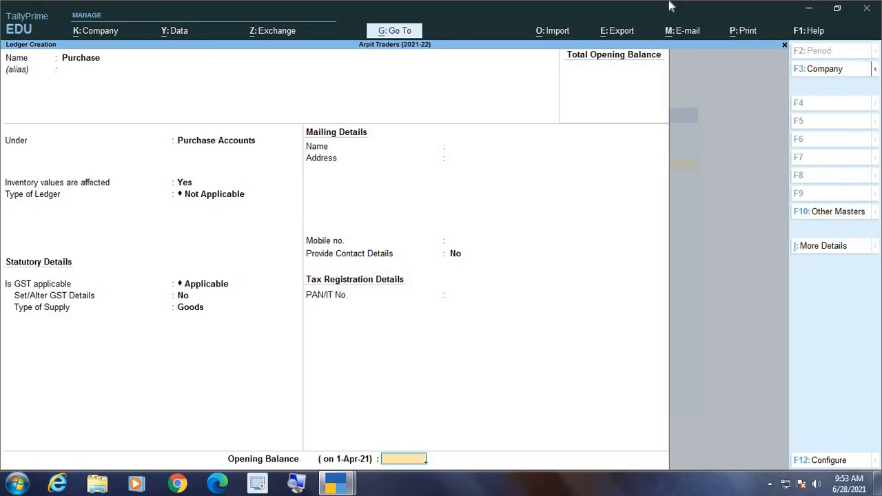
- Leave the opening balance blank, save the new Purchase ledger in Arpit Traders, and return to the Gateway of Tally
{"action": "key", "text": "Return"}
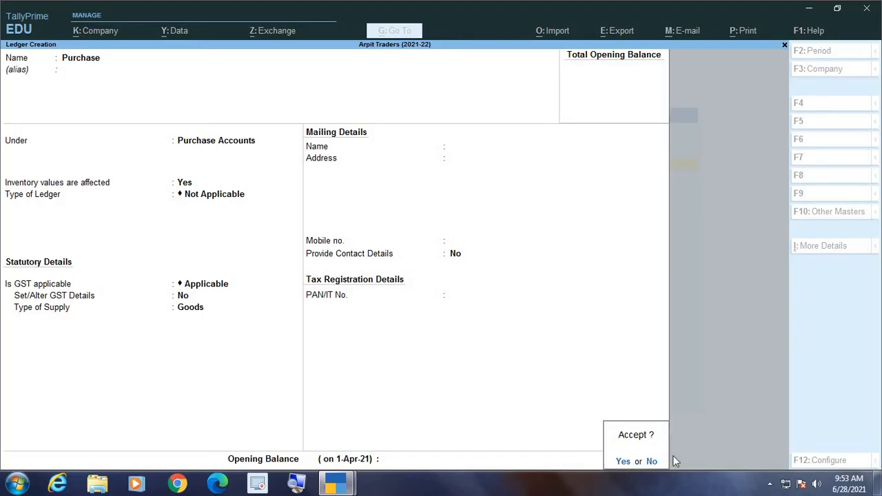
{"action": "left_click", "coordinate": [623, 463]}
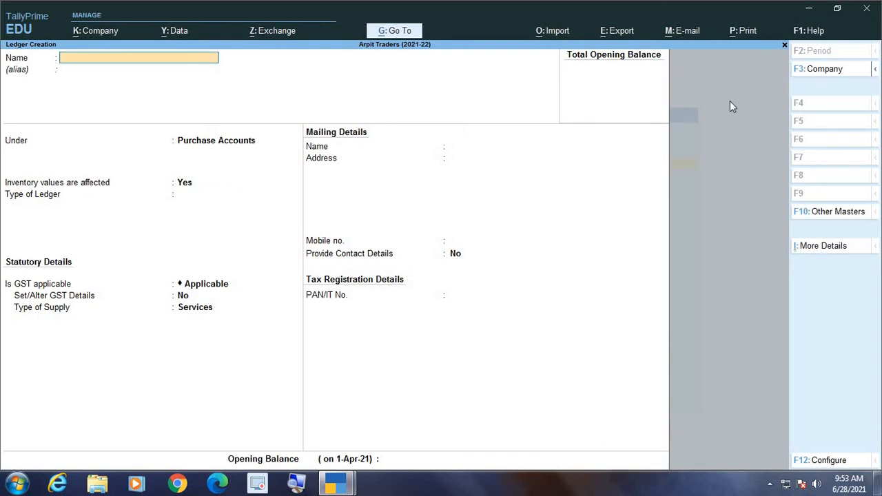
{"action": "key", "text": "Escape"}
{"action": "key", "text": "Return"}
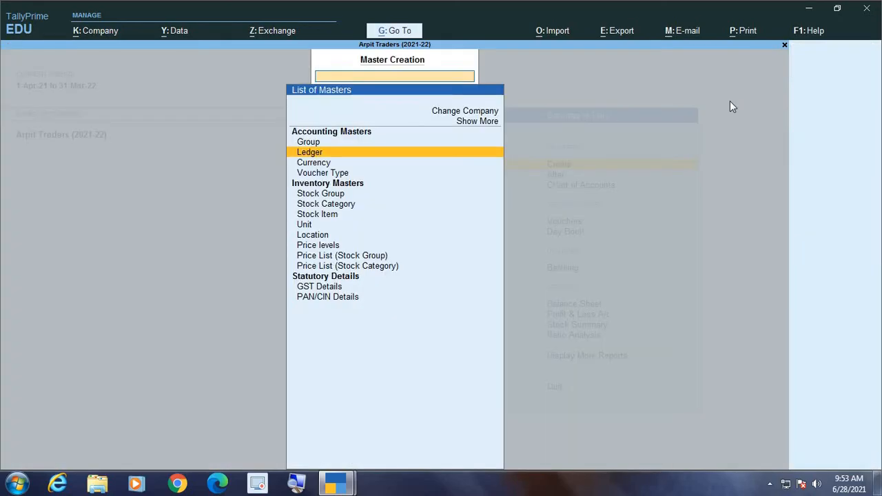
{"action": "key", "text": "Escape"}
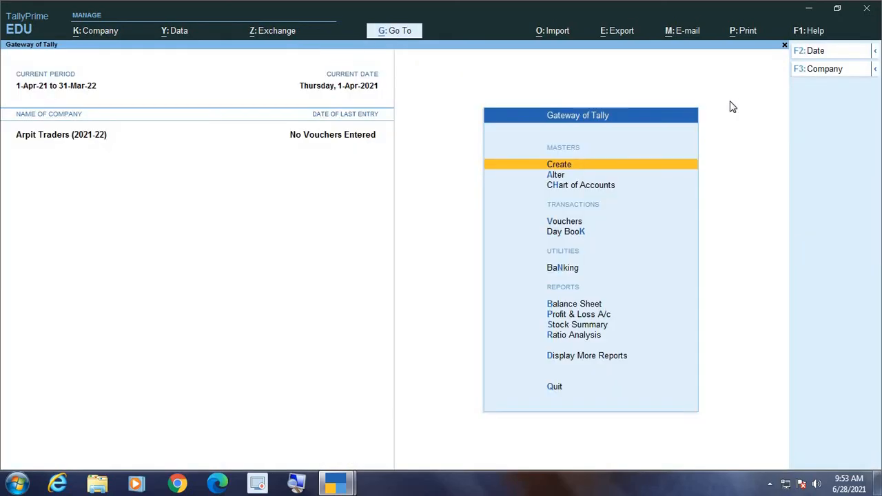
- Open the Purchase ledger of Arpit Traders for alteration
{"action": "key", "text": "Down"}
{"action": "key", "text": "Return"}
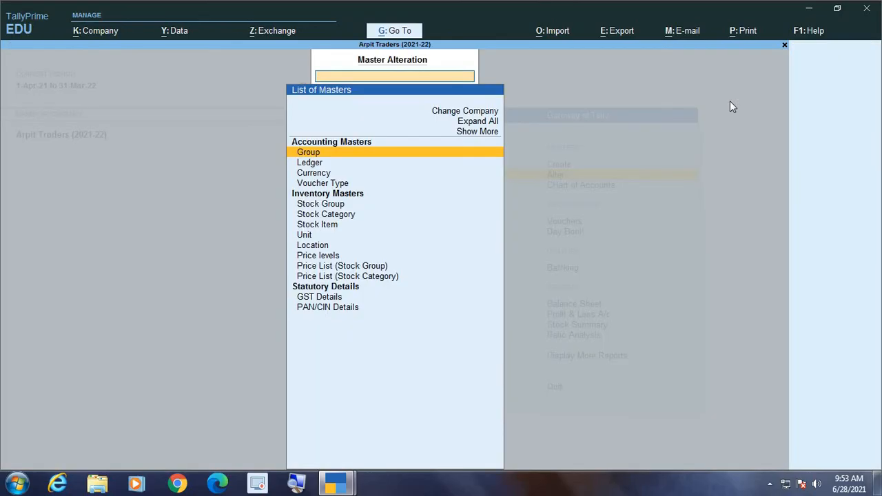
{"action": "key", "text": "Down"}
{"action": "key", "text": "Return"}
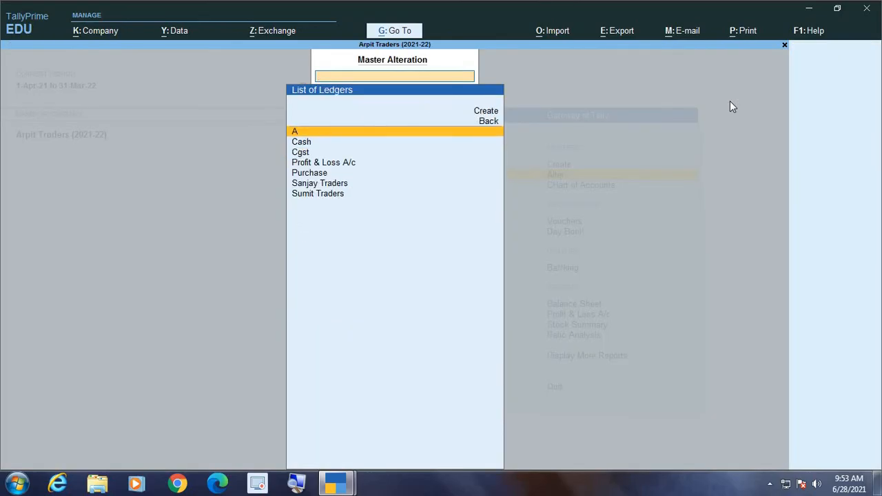
{"action": "key", "text": "Down"}
{"action": "key", "text": "Down"}
{"action": "key", "text": "Down"}
{"action": "key", "text": "Down"}
{"action": "key", "text": "Return"}
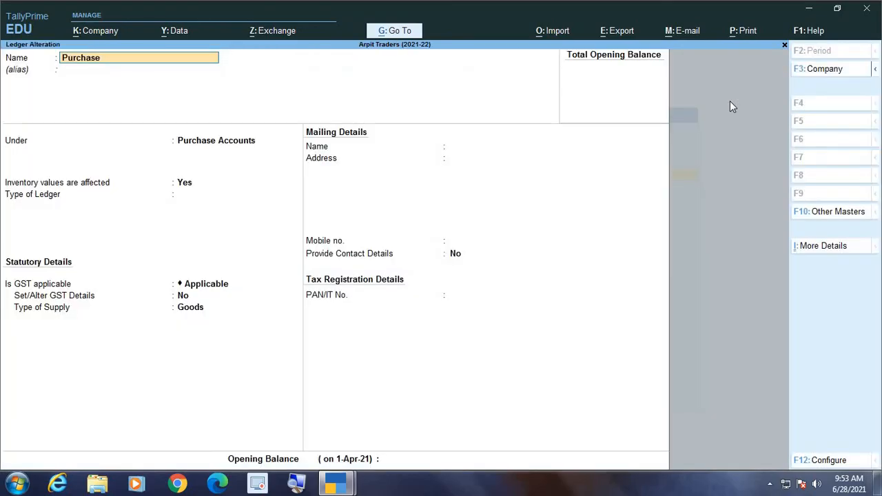
- Accept the Purchase ledger's existing settings with type of ledger Not Applicable, save it, and return to the Gateway of Tally
{"action": "key", "text": "Return"}
{"action": "key", "text": "Return"}
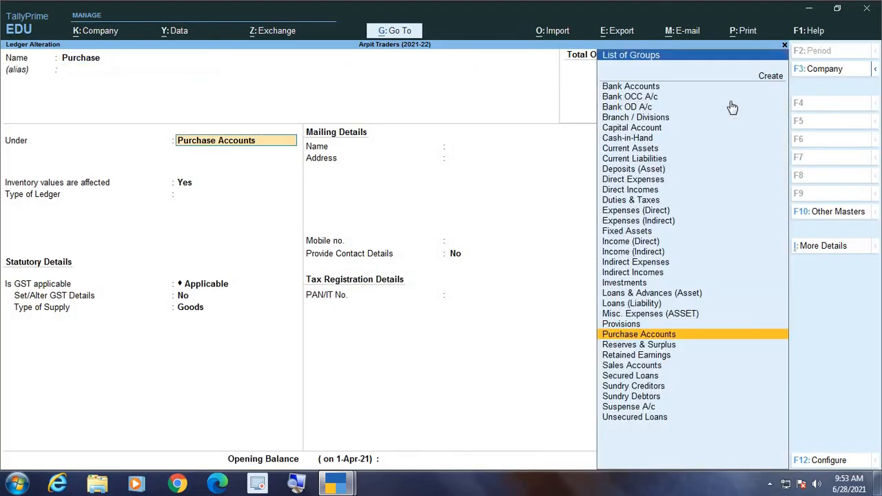
{"action": "key", "text": "Return"}
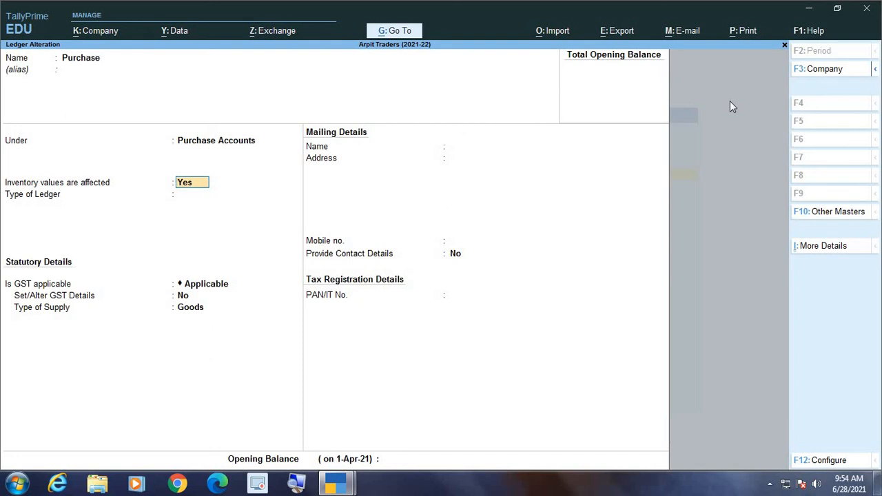
{"action": "key", "text": "Return"}
{"action": "key", "text": "Return"}
{"action": "key", "text": "Return"}
{"action": "key", "text": "Return"}
{"action": "key", "text": "Return"}
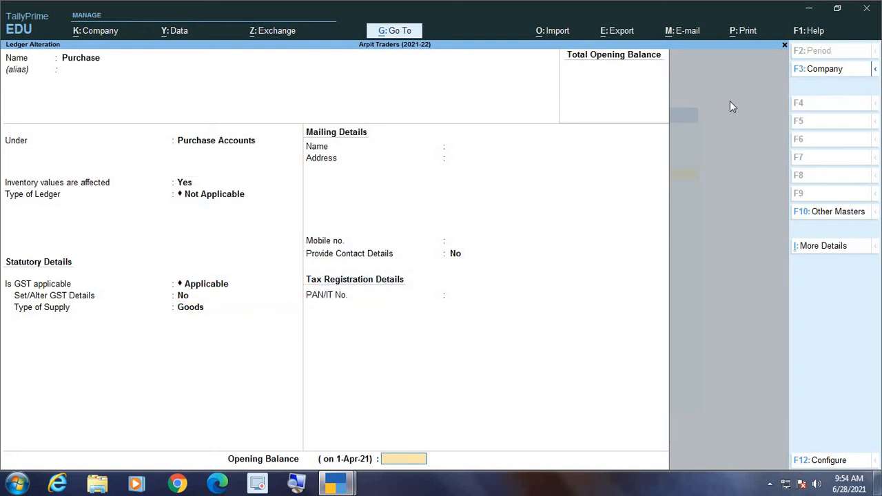
{"action": "key", "text": "Return"}
{"action": "key", "text": "Return"}
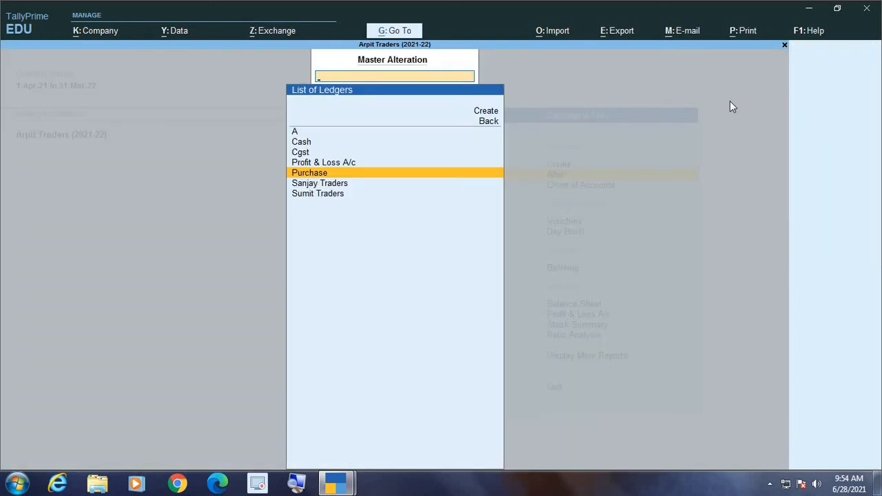
{"action": "key", "text": "Escape"}
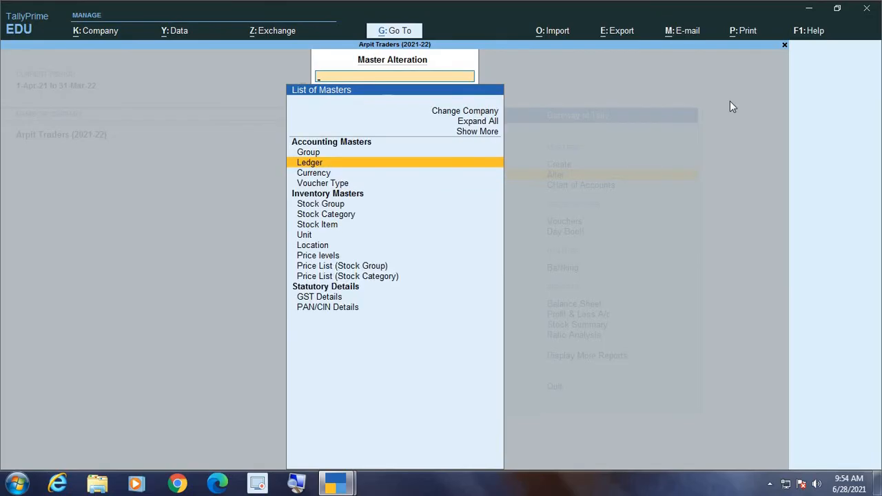
{"action": "key", "text": "Escape"}
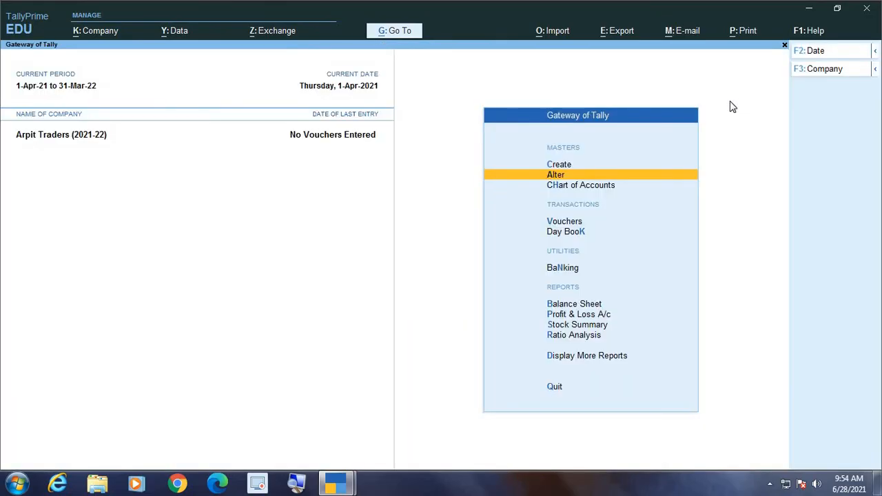